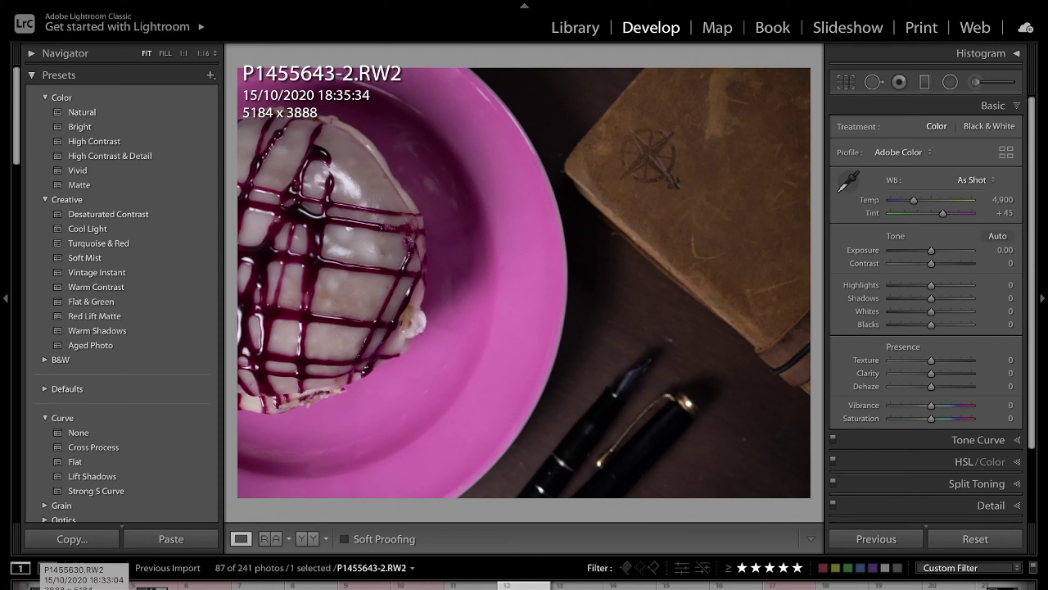
Step: Give the glazed dessert and walnut cake shots a red label
key(Right)
key(Right)
key(Right)
key(Right)
key(Right)
key(6)
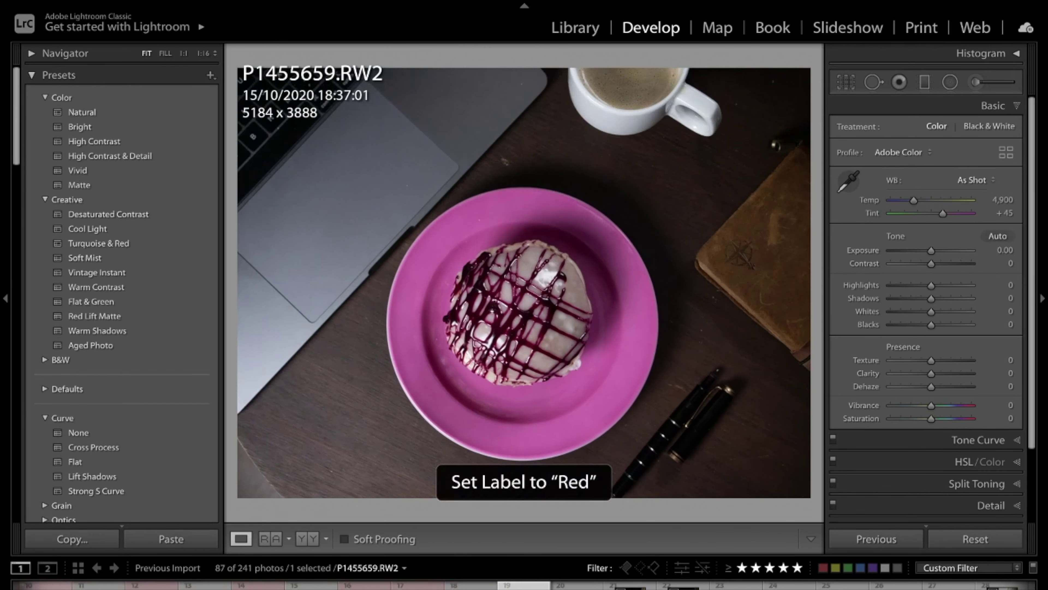
key(Right)
key(Right)
key(Right)
key(Right)
key(Right)
key(Right)
key(Right)
key(Right)
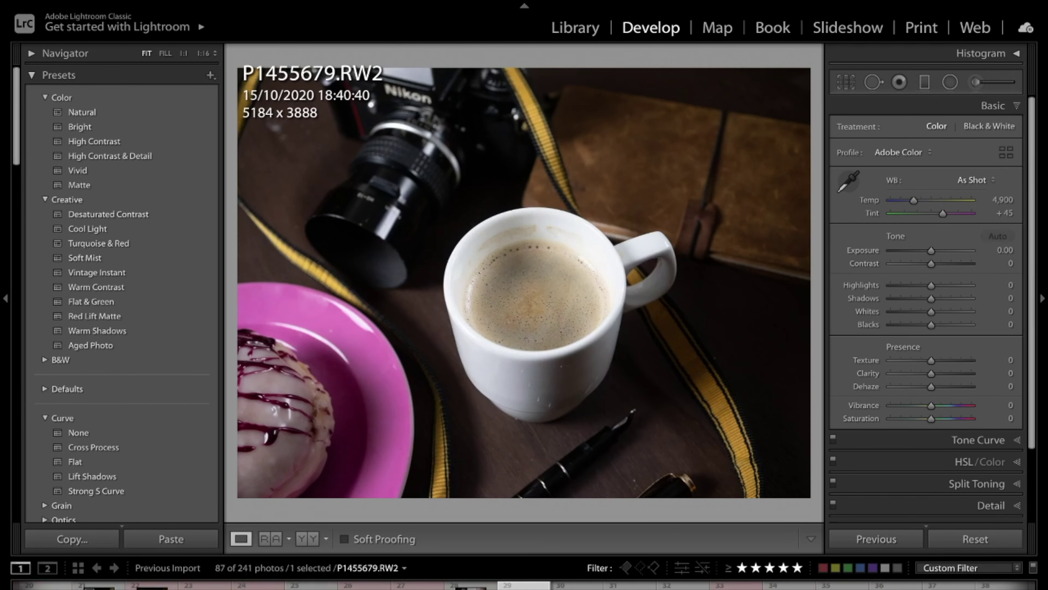
key(Right)
key(Right)
key(Right)
key(Right)
key(Right)
key(Right)
key(Right)
key(Right)
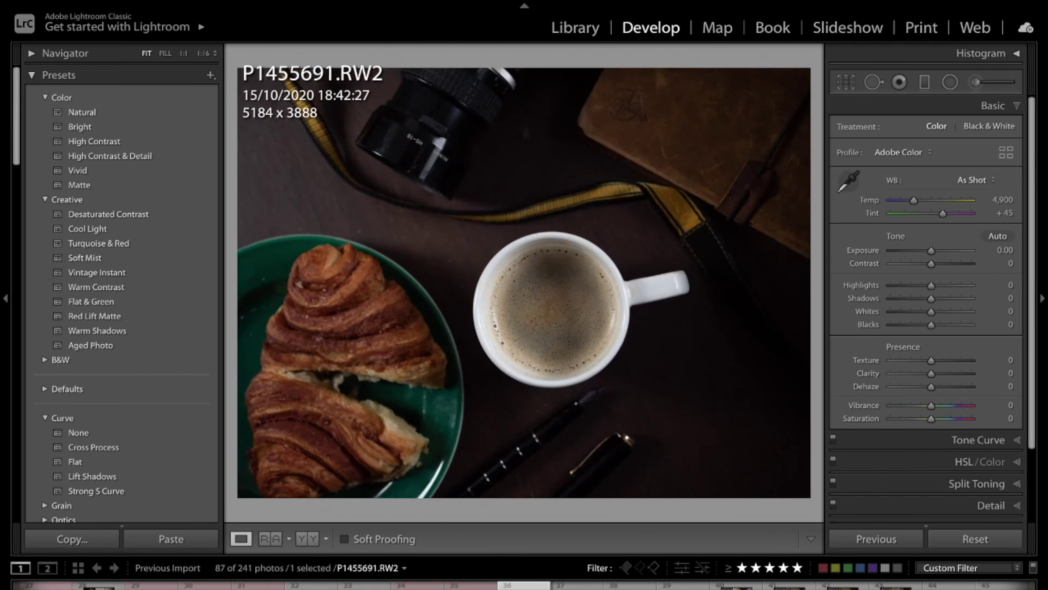
key(Right)
key(Right)
key(Right)
key(Right)
key(Right)
key(Right)
key(Right)
key(Right)
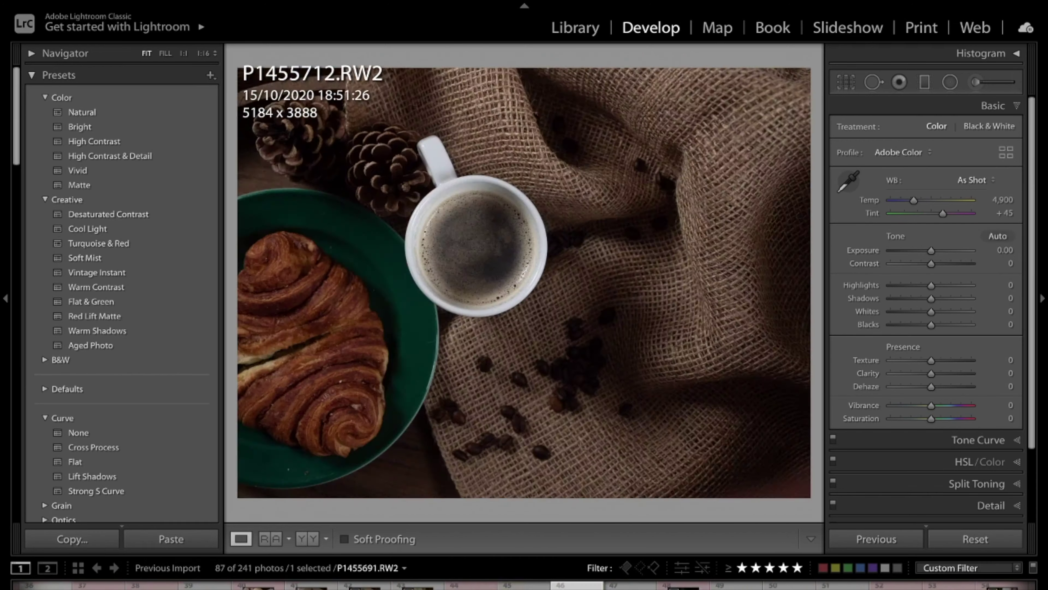
Step: Remove the red label from a rejected shot, leaving crop without changes
key(Right)
key(Right)
key(Right)
key(Right)
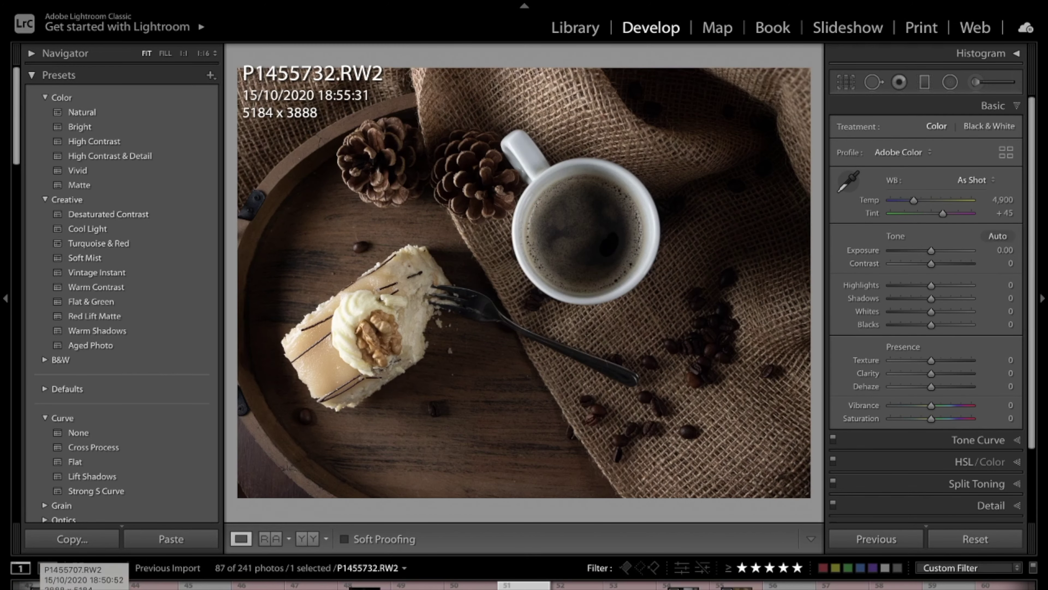
key(6)
key(Right)
key(Right)
key(Right)
key(Right)
key(Right)
key(Right)
key(Right)
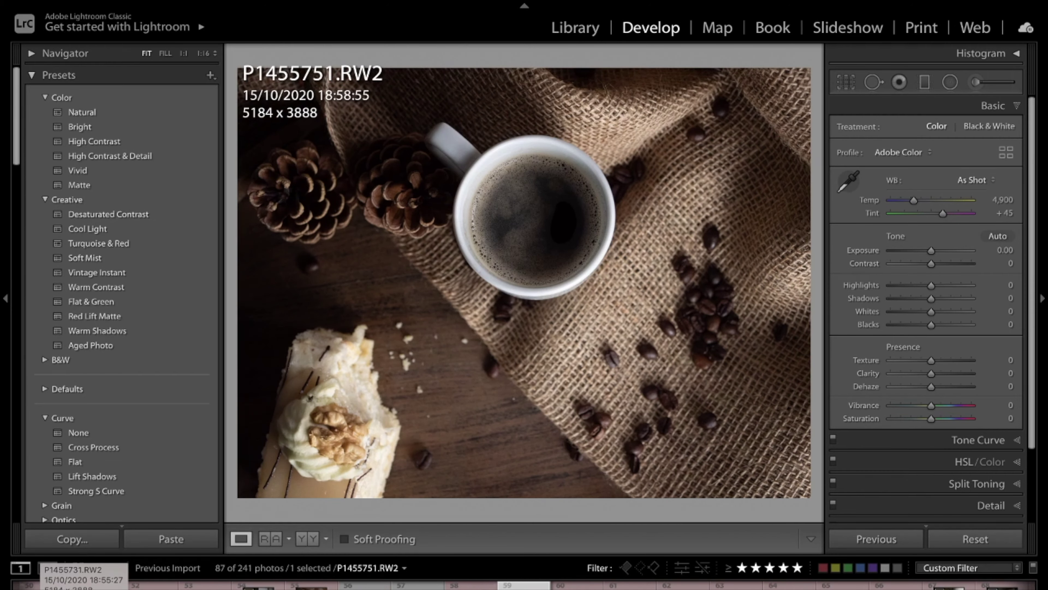
key(r)
key(r)
key(Right)
key(6)
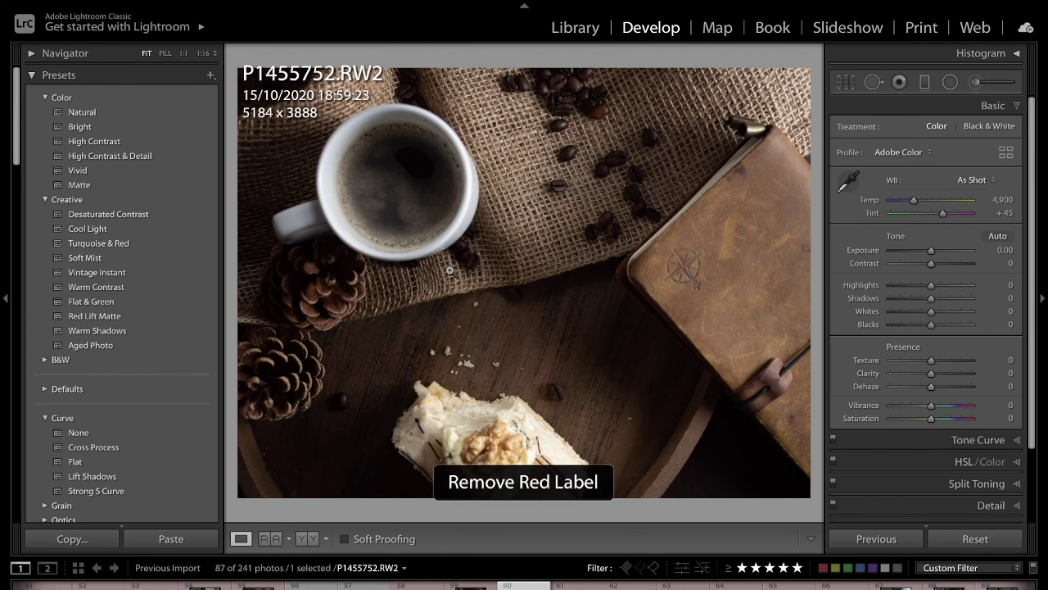
key(Right)
key(Right)
key(Right)
key(Right)
key(r)
key(r)
key(Right)
key(Right)
key(Right)
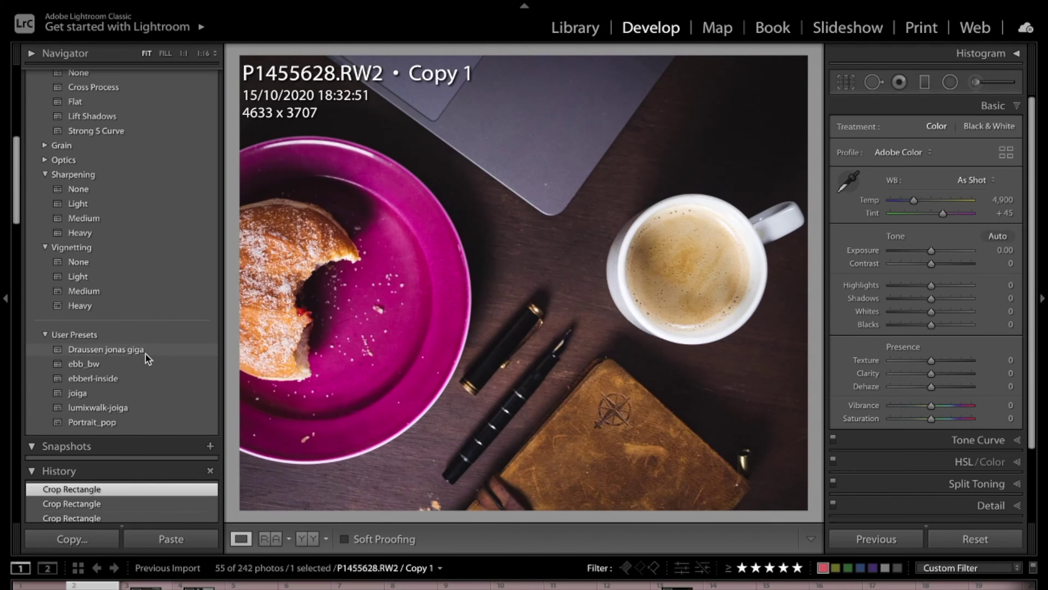
Step: Browse the red-labelled photos to the portrait croissant, then return to P1455628 Copy 1
key(Right)
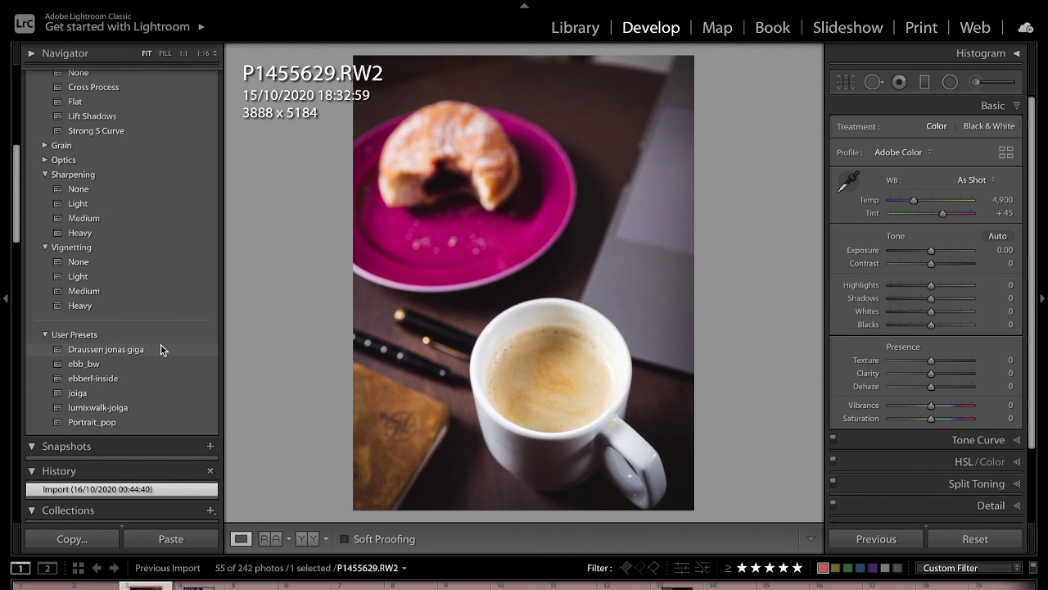
key(Right)
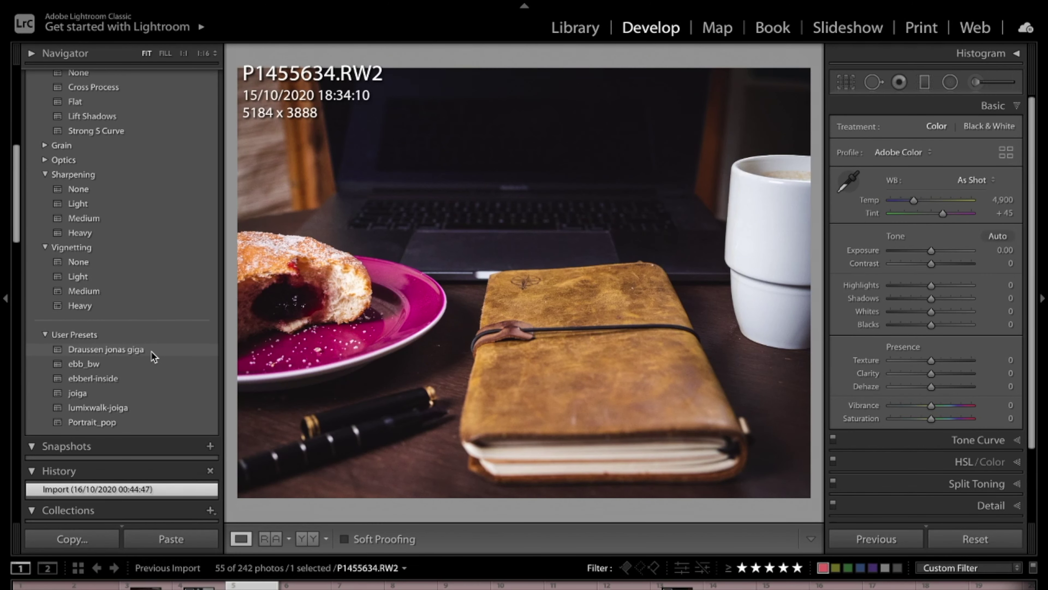
key(Right)
key(Right)
key(Right)
key(Right)
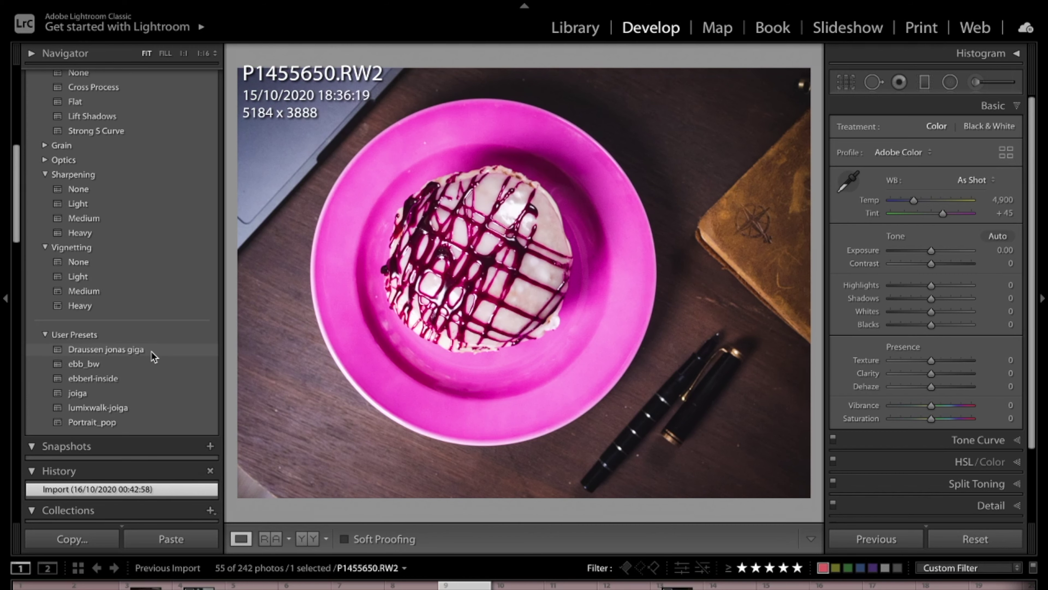
key(Right)
key(Right)
key(Right)
key(Right)
key(Right)
key(Right)
key(Right)
key(Right)
key(Right)
key(Right)
key(Right)
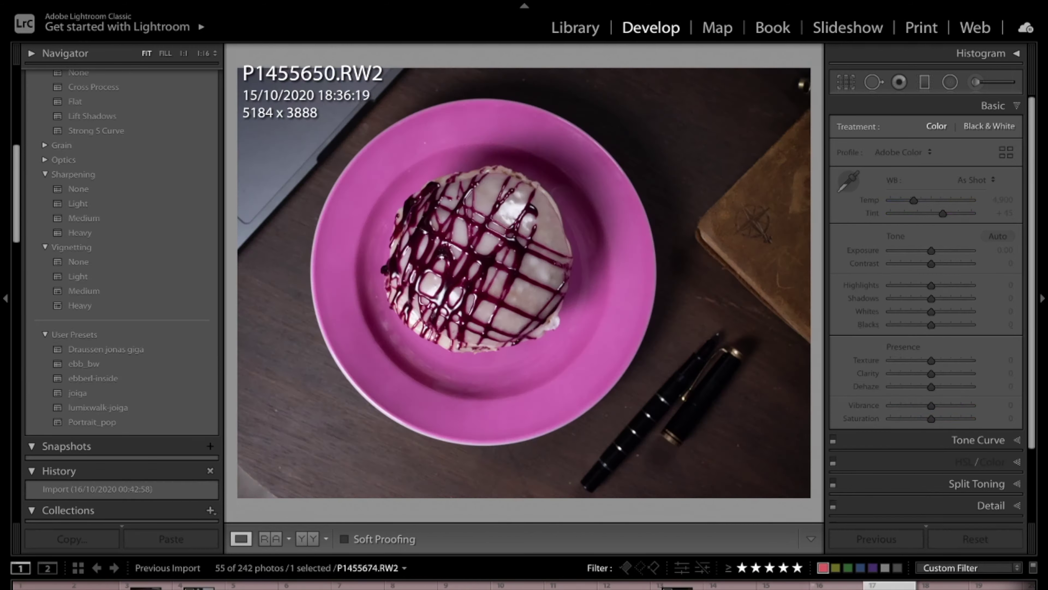
key(Right)
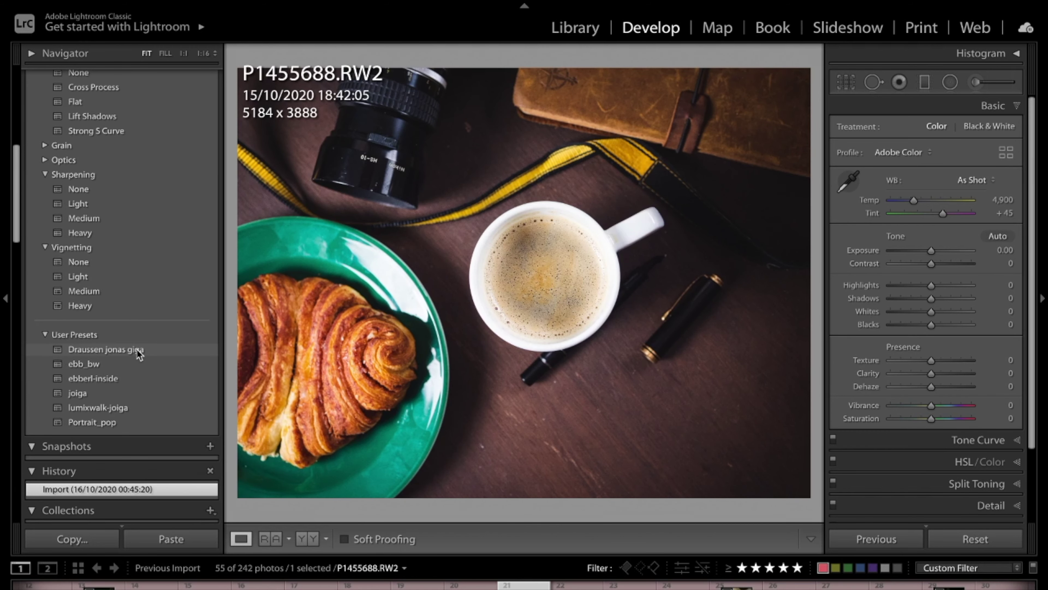
key(Right)
key(Right)
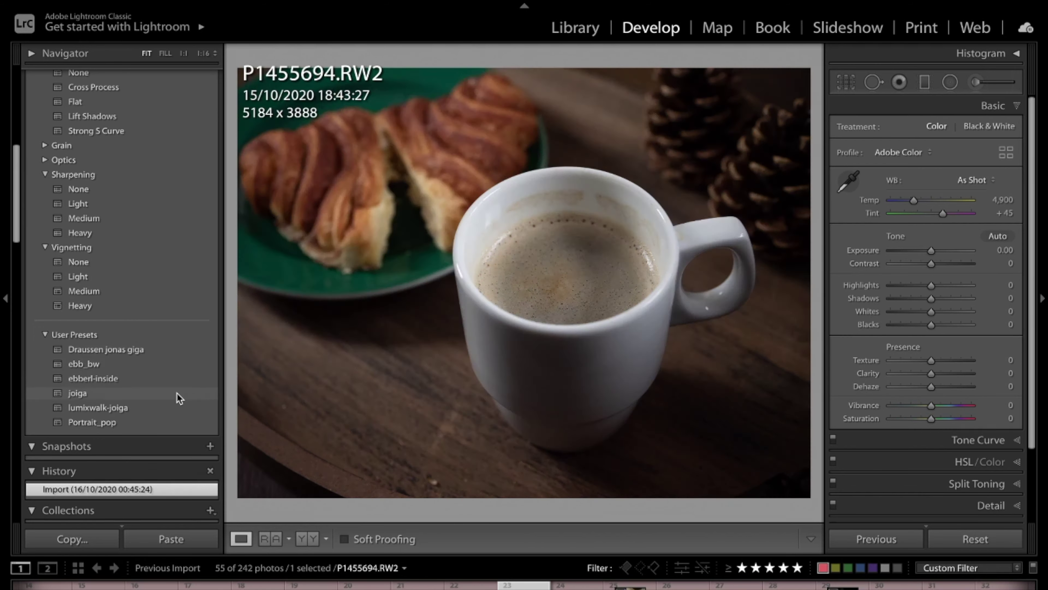
key(Right)
key(Right)
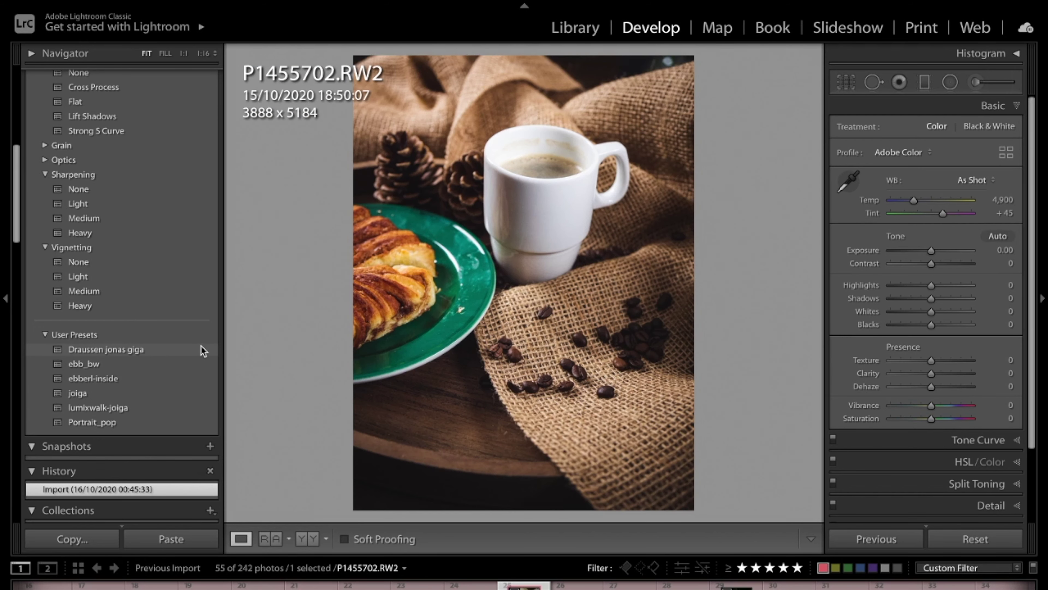
key(Home)
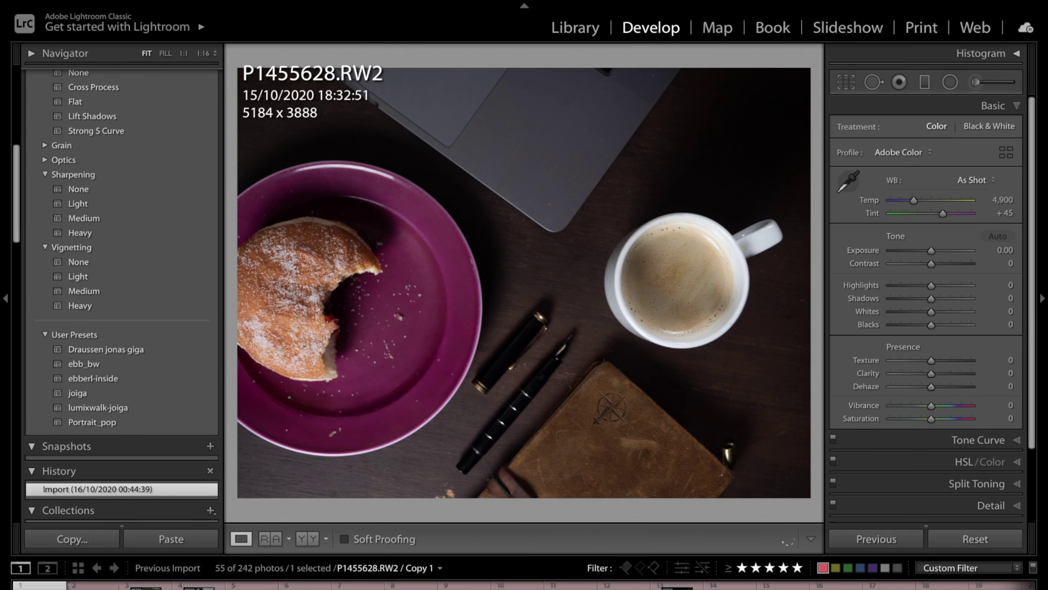
key(Right)
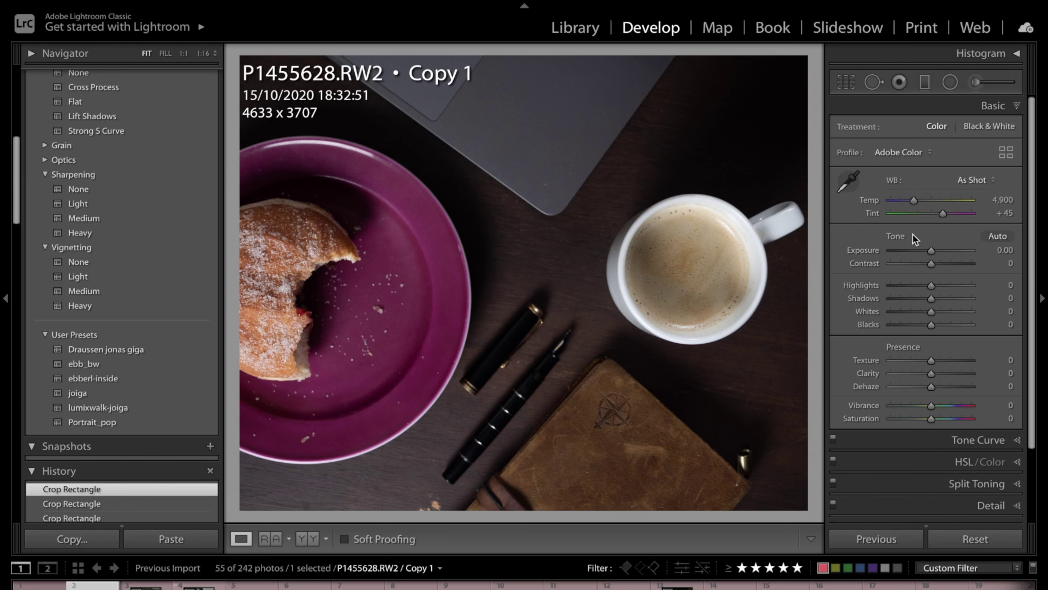
Step: Set exposure to +0.45 and contrast to +8, trying highlights then resetting them to zero
drag(931, 250, 935, 254)
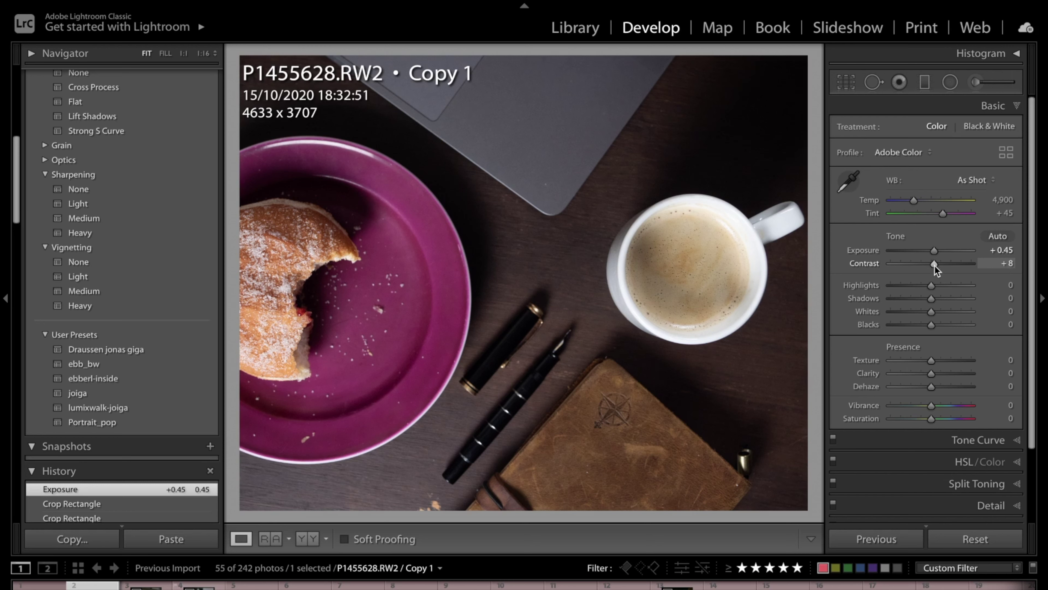
drag(935, 266, 921, 329)
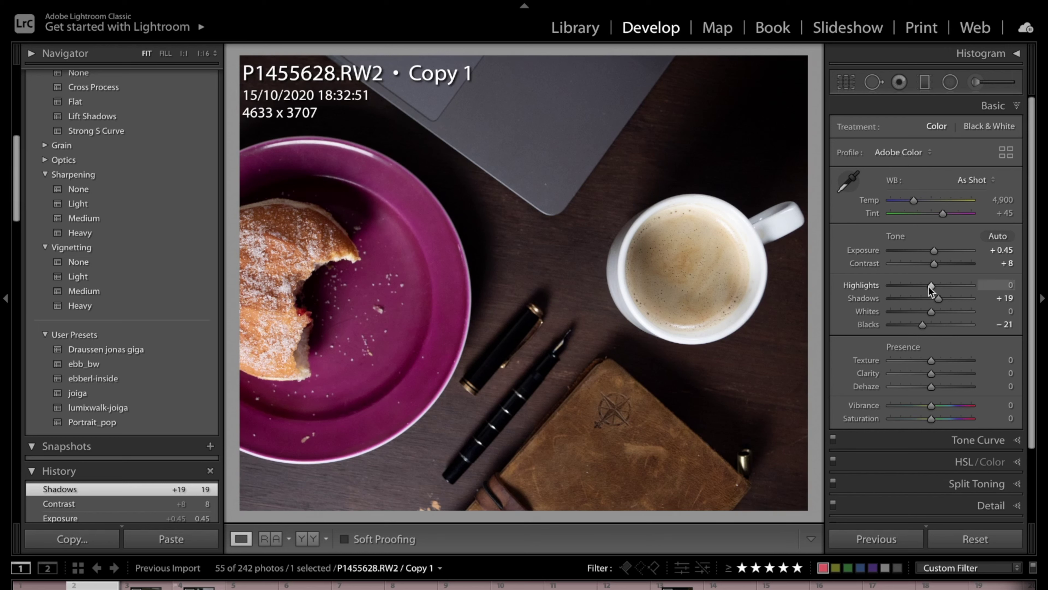
mouse_move(929, 285)
mouse_down()
mouse_move(914, 289)
mouse_move(929, 288)
mouse_up()
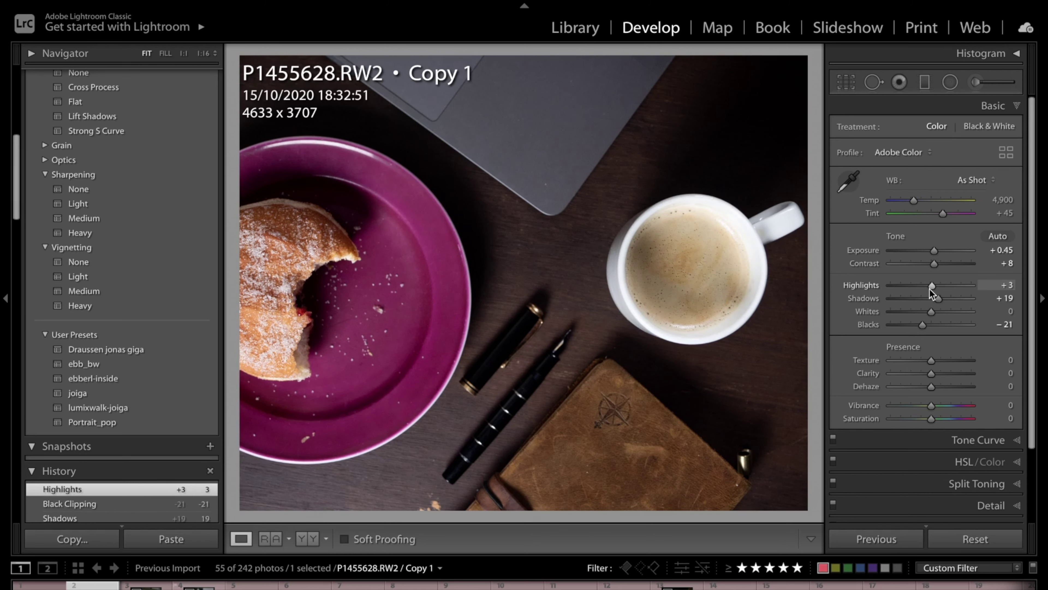
double_click(930, 288)
Step: Give the doughnut copy texture +5, vibrance +37 and dehaze −4
mouse_move(932, 362)
mouse_down()
mouse_move(951, 364)
mouse_move(936, 363)
mouse_up()
mouse_move(932, 409)
mouse_down()
mouse_move(975, 418)
mouse_move(925, 407)
mouse_move(946, 410)
mouse_up()
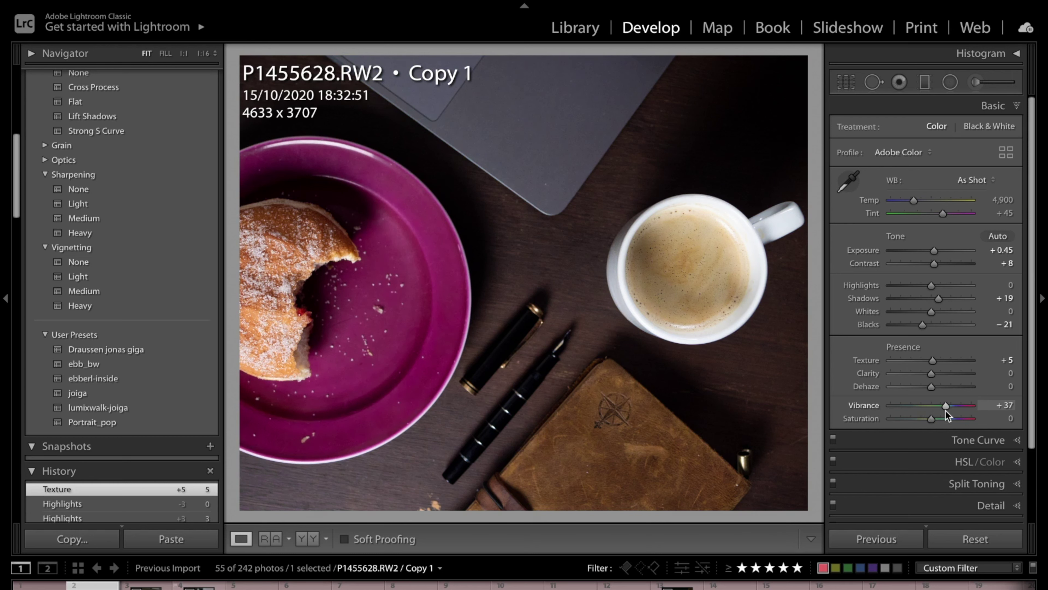
drag(946, 410, 946, 410)
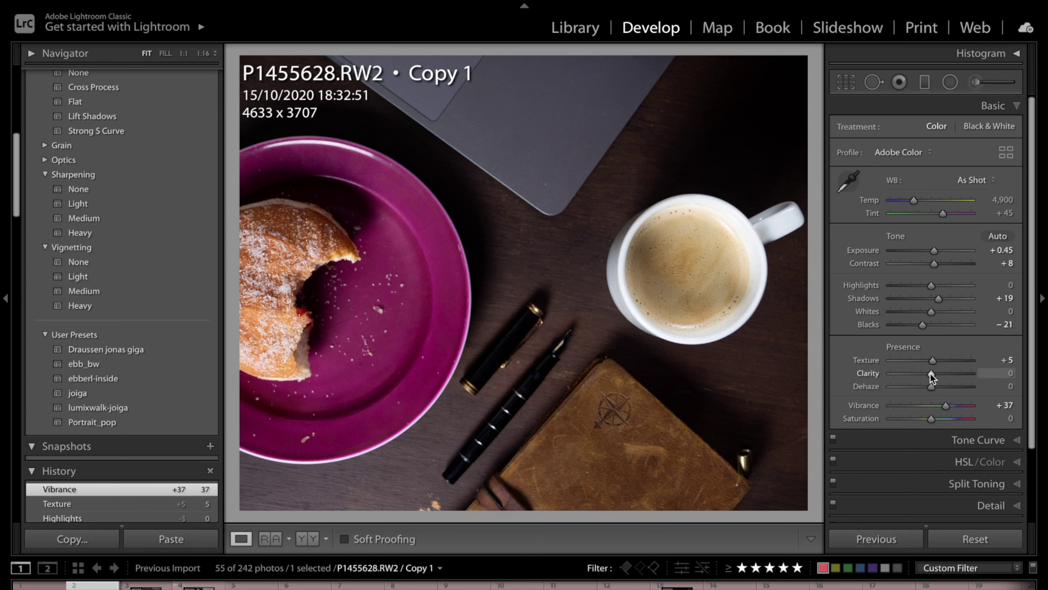
drag(931, 386, 929, 386)
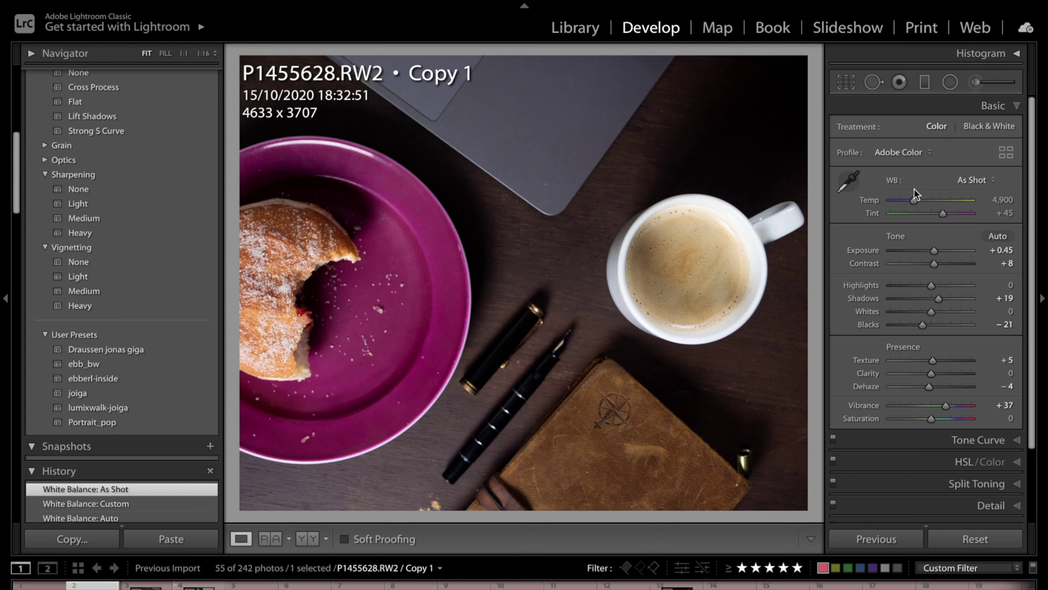
Step: Sample white balance from the white cup handle, giving Temp 5,400 and Tint +47
click(850, 186)
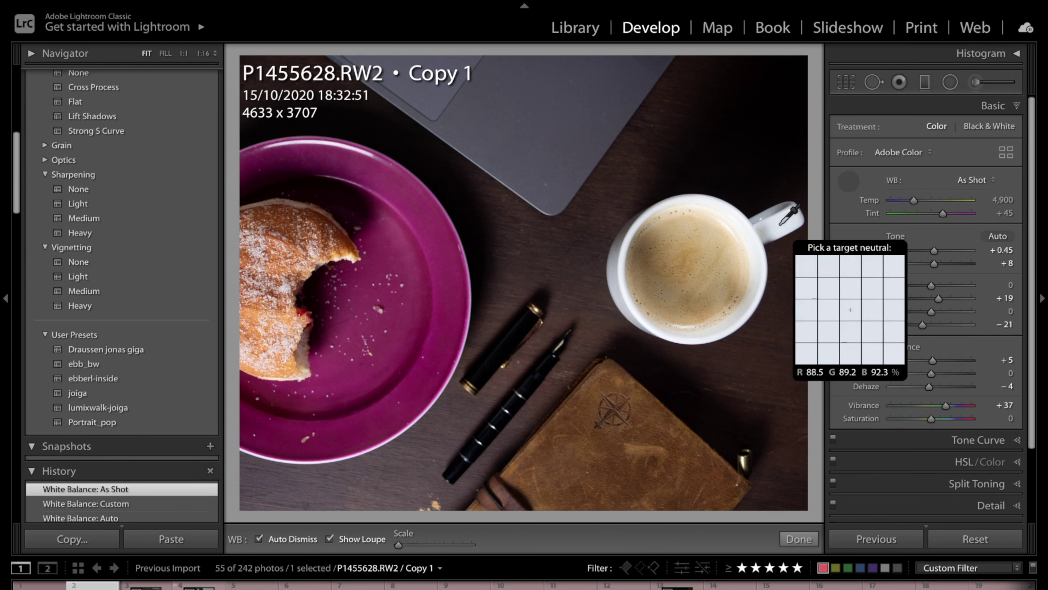
click(782, 226)
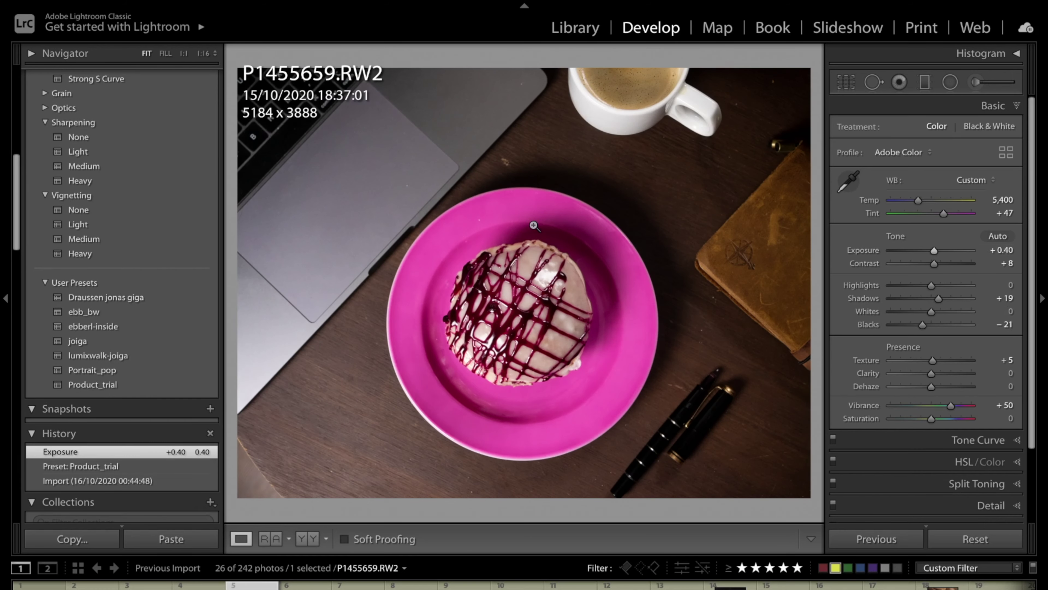
Step: Start cropping the glazed dessert photo P1455659
key(r)
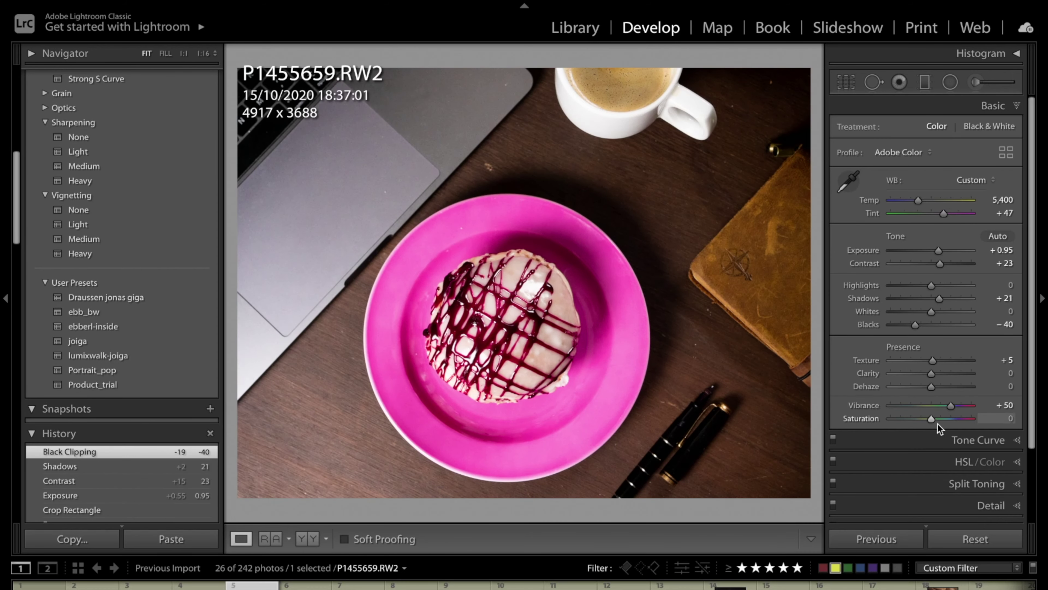